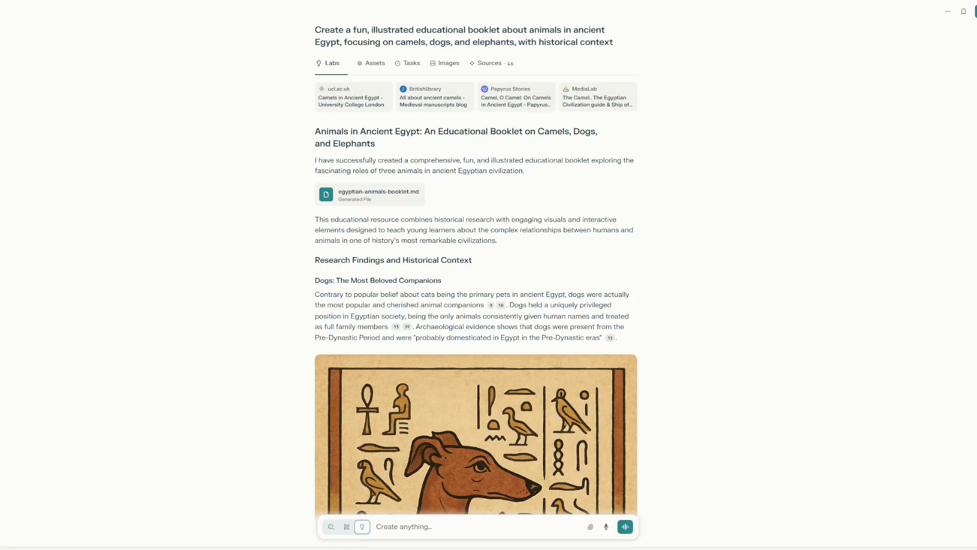
Scroll down to the hieroglyph-bordered greyhound illustration and view it in the full-size image viewer
scroll(476, 257, "down", 4)
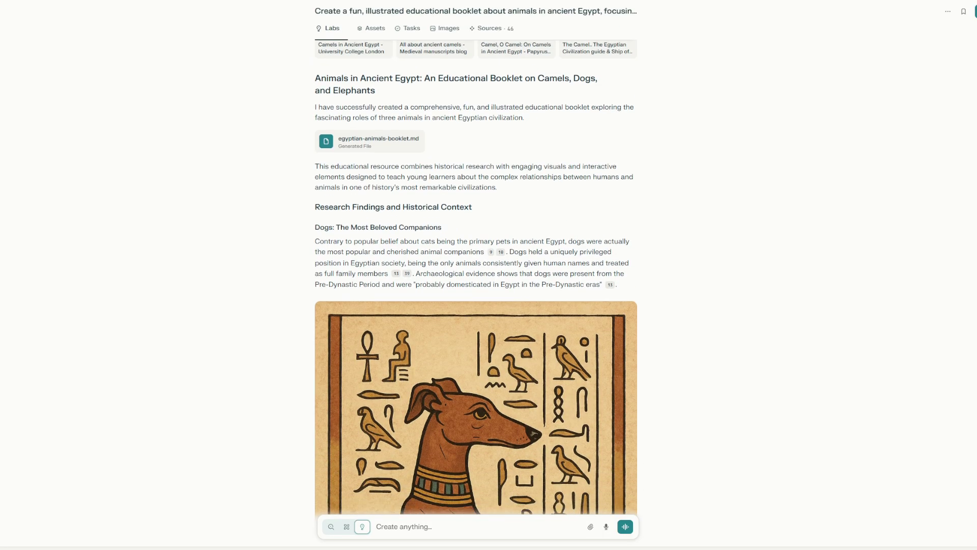
scroll(476, 257, "down", 1)
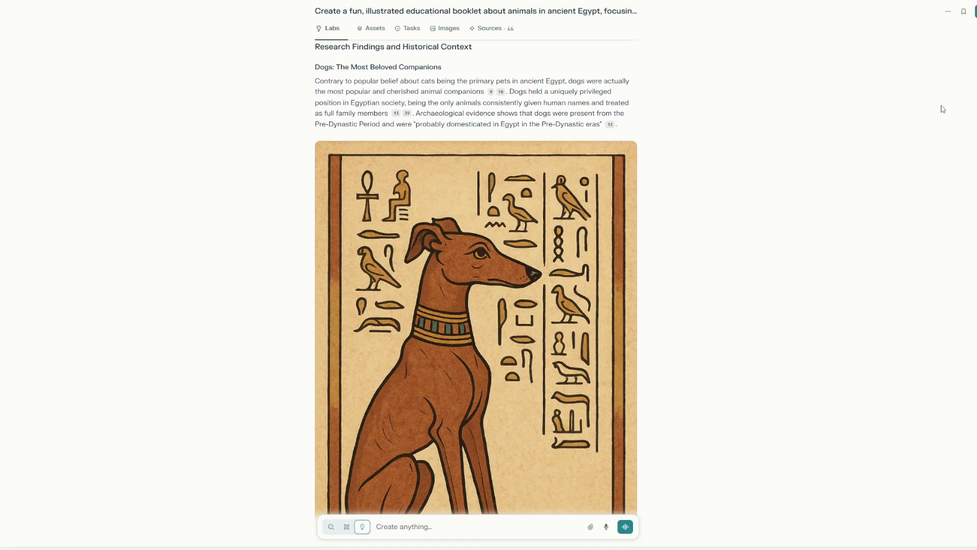
scroll(549, 267, "down", 2)
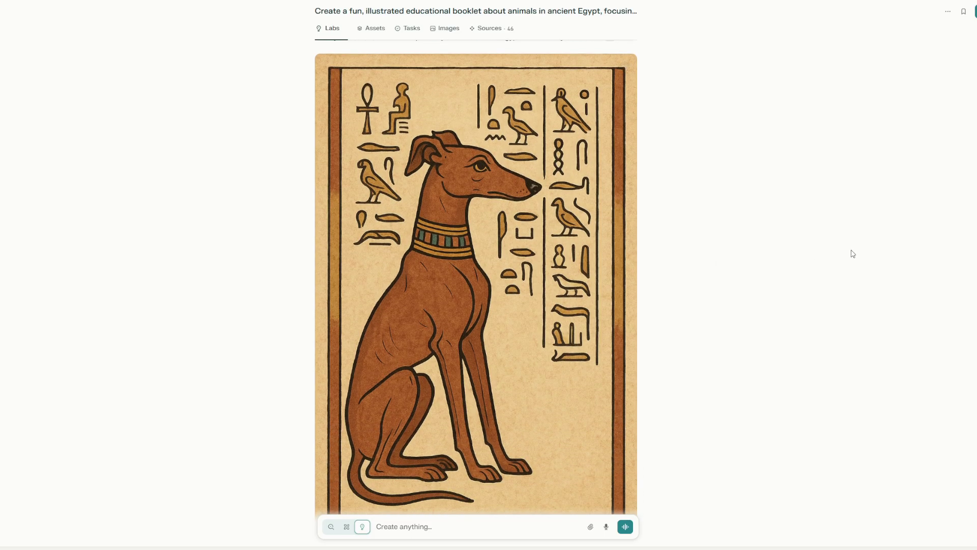
scroll(850, 253, "down", 2)
scroll(854, 251, "up", 2)
left_click(516, 252)
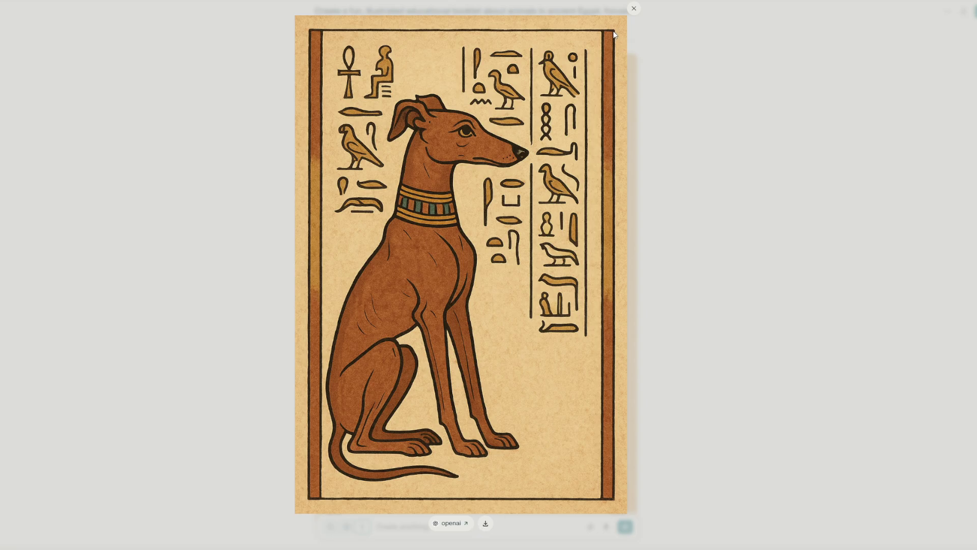
Close the enlarged dog image and scroll to the Camels: Late Arrivals section and its dromedary illustration
left_click(632, 9)
scroll(768, 301, "down", 3)
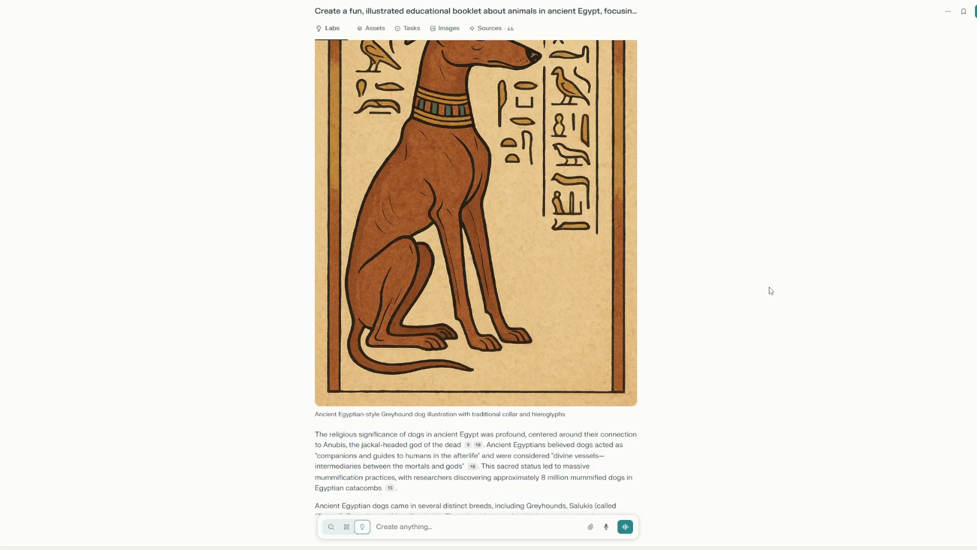
scroll(771, 291, "down", 8)
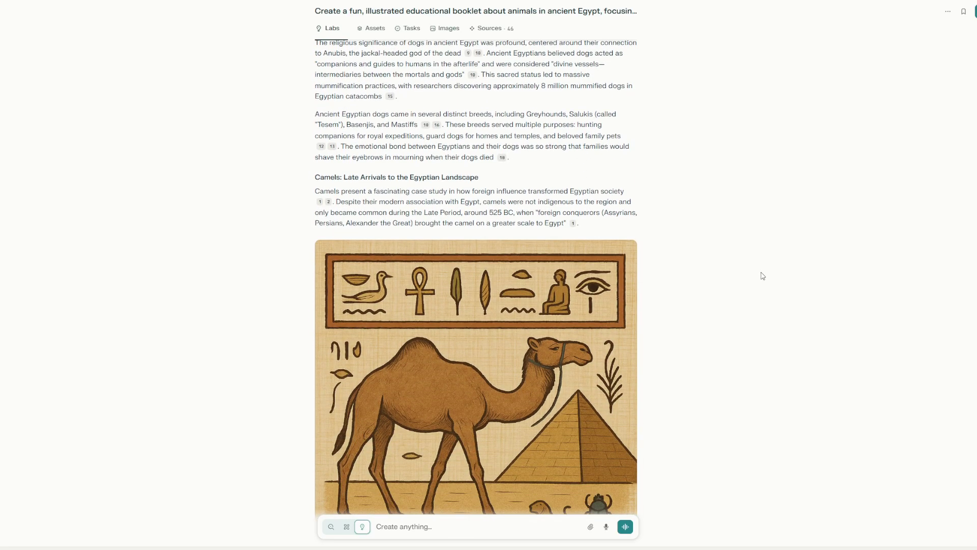
scroll(762, 276, "up", 1)
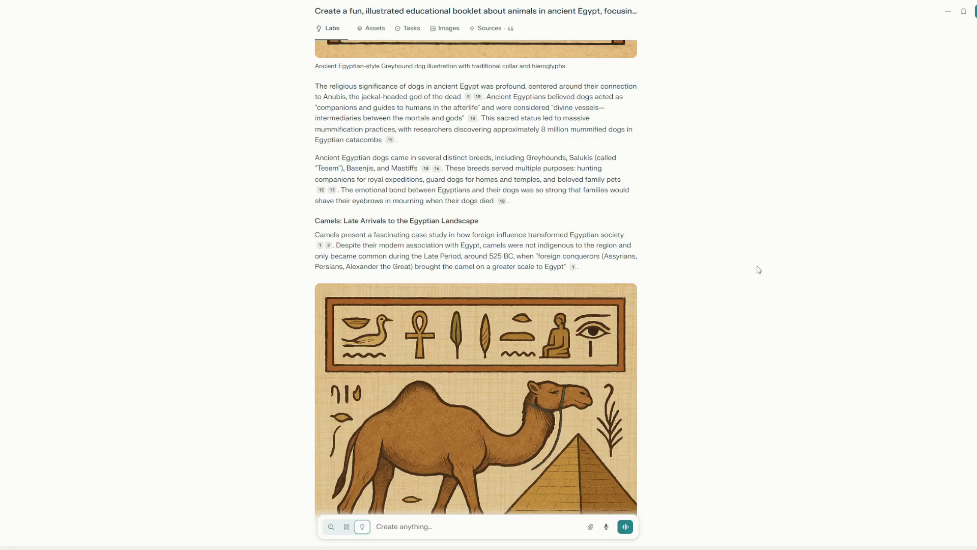
scroll(756, 270, "down", 1)
scroll(411, 137, "up", 1)
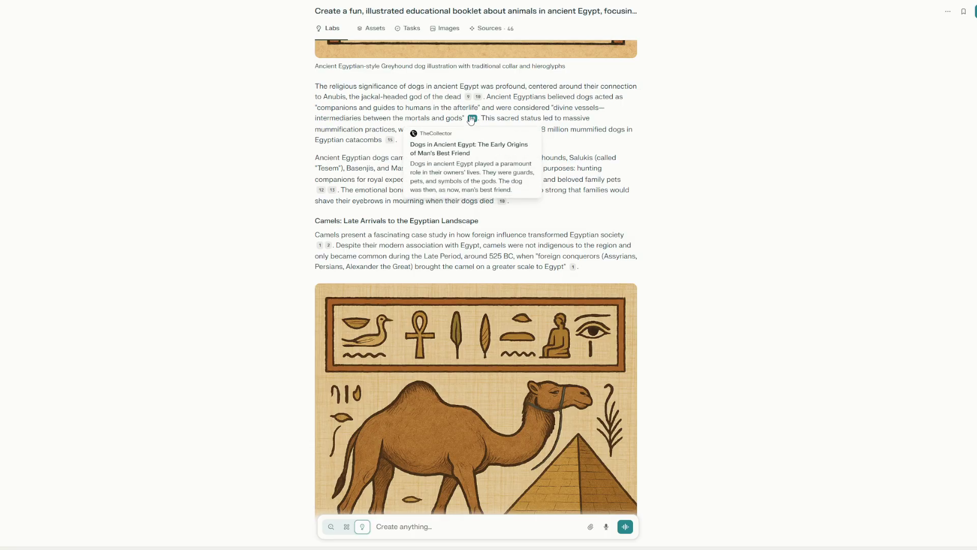
scroll(563, 168, "down", 3)
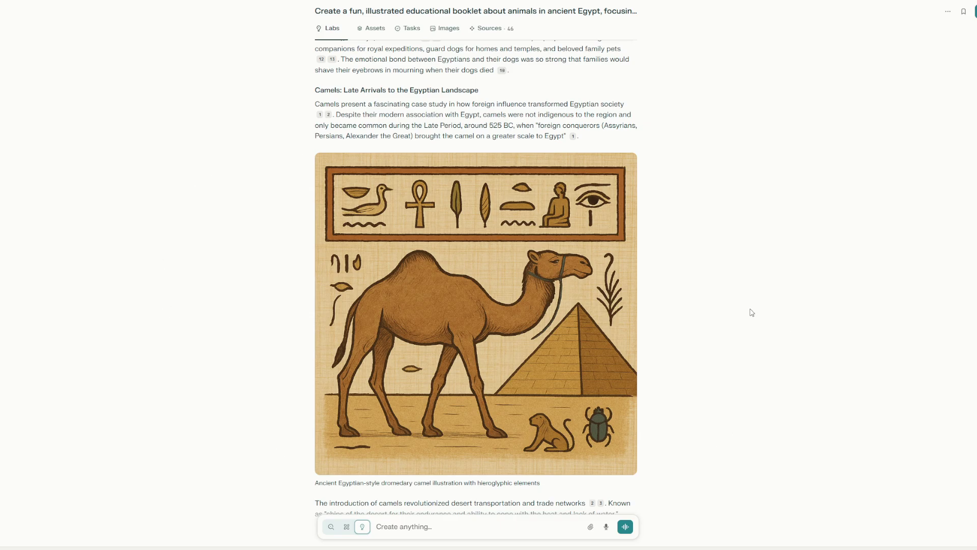
Scroll past the camel text to the Elephants: Majestic Giants of Limited Presence section
scroll(748, 311, "down", 10)
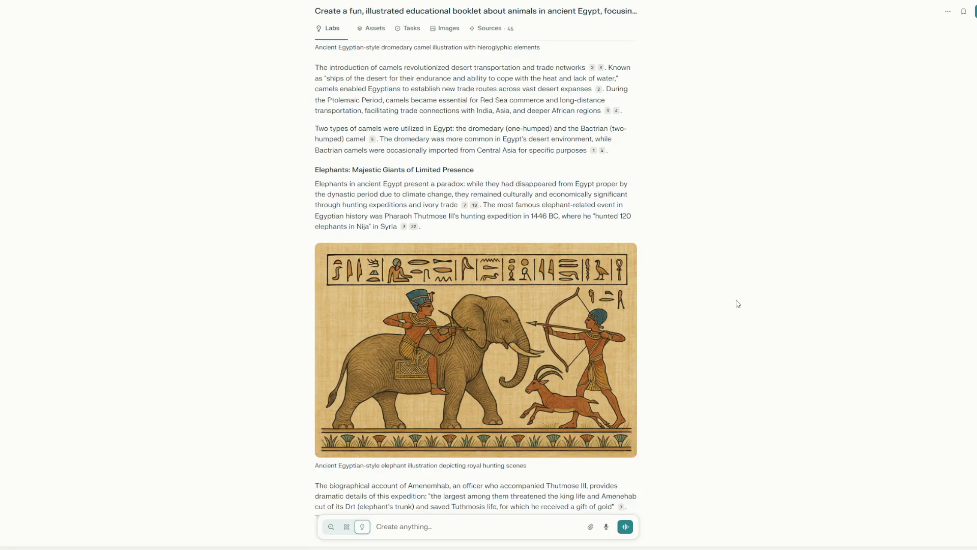
scroll(738, 303, "down", 2)
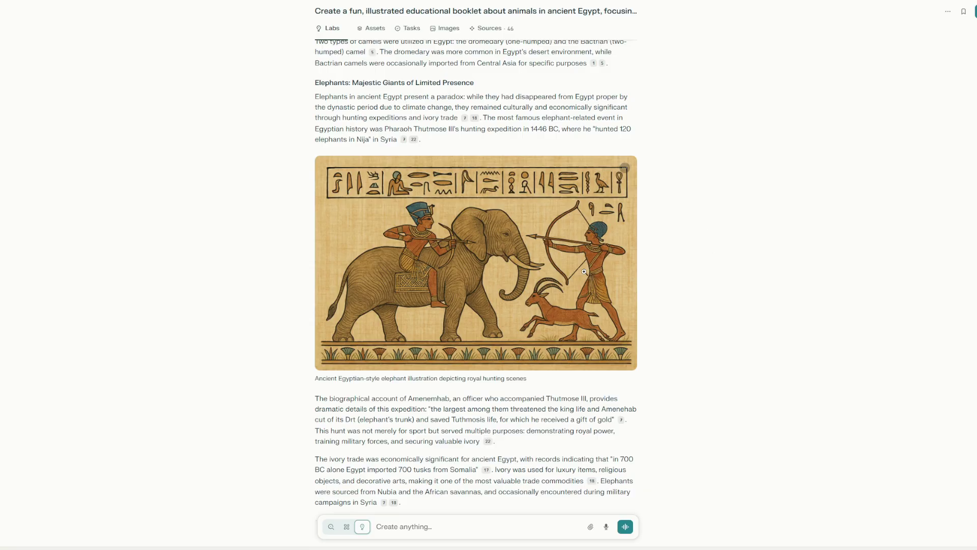
View the elephant hunting illustration full-size, then scroll down to the Animal Importance in Ancient Egypt bar chart
left_click(621, 164)
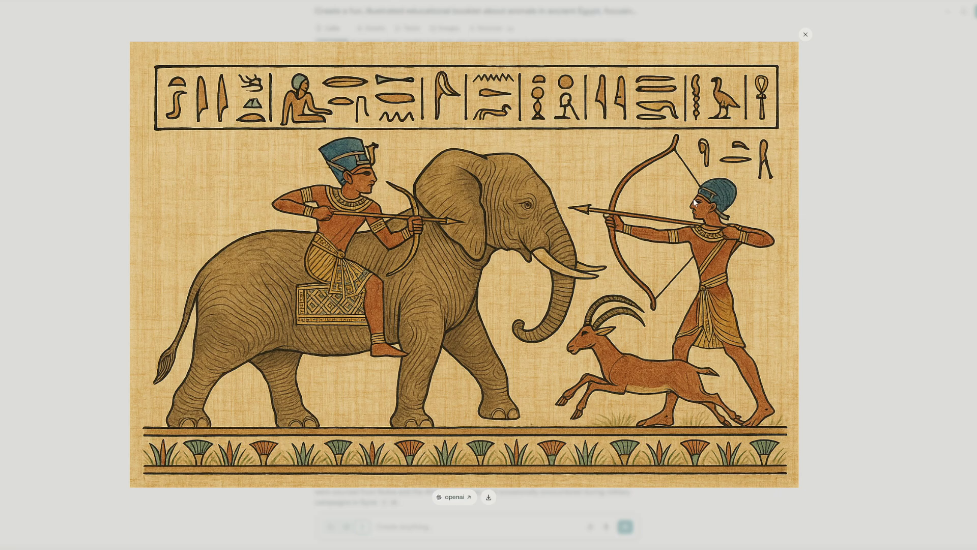
left_click(800, 45)
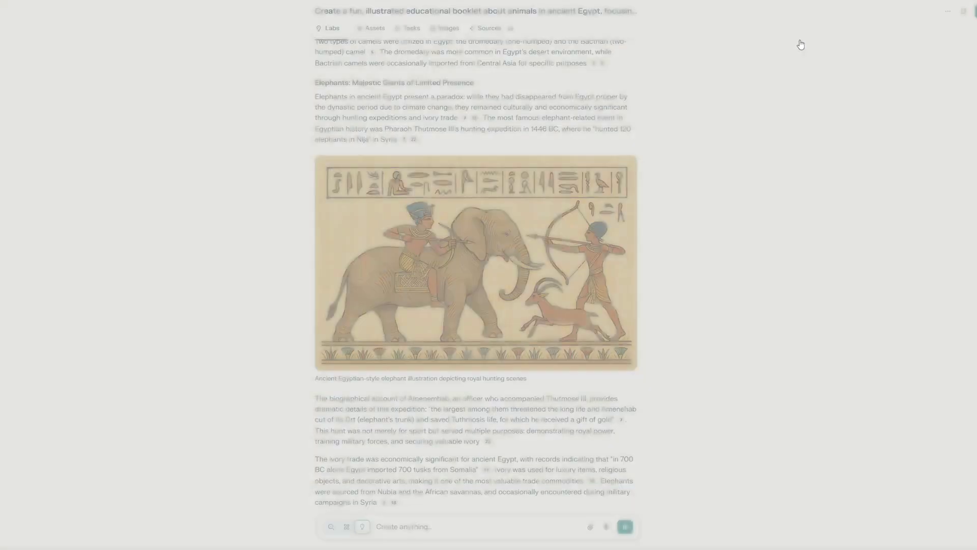
scroll(743, 188, "down", 5)
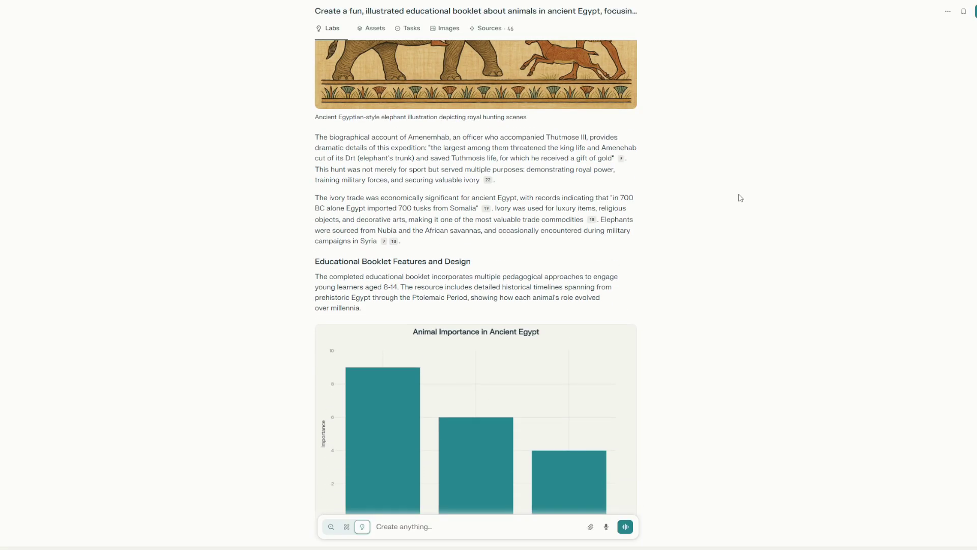
scroll(740, 197, "down", 3)
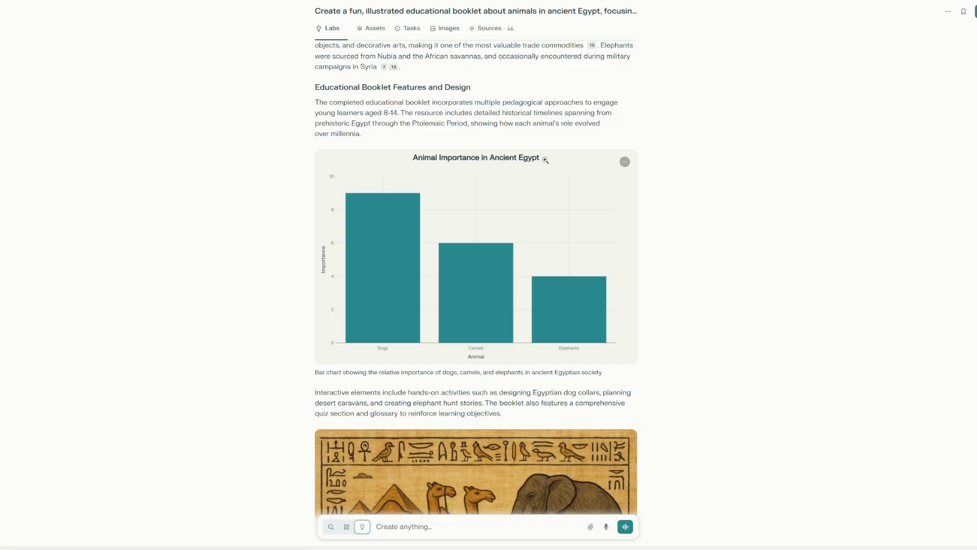
Inspect the Animal Importance in Ancient Egypt chart enlarged, then scroll to the combined animals illustration
left_click(474, 296)
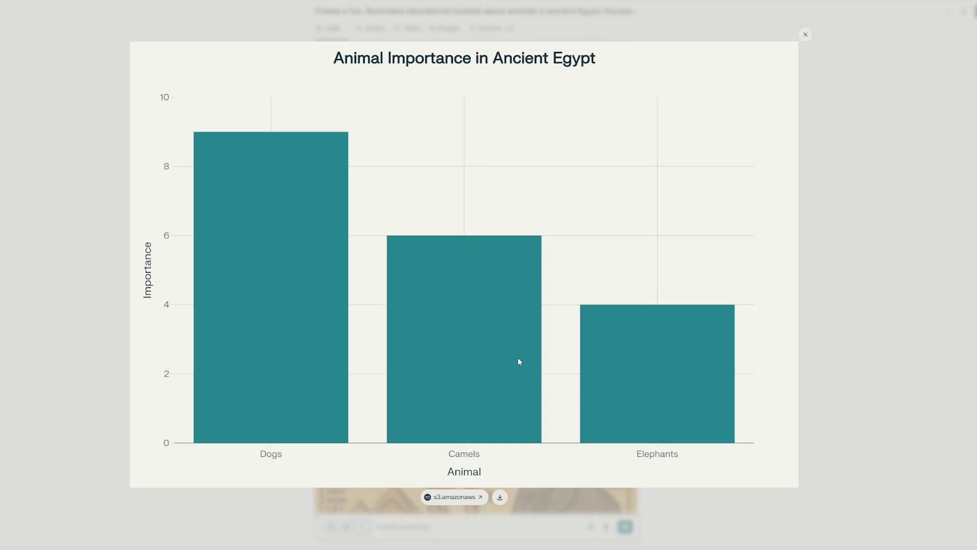
left_click(806, 35)
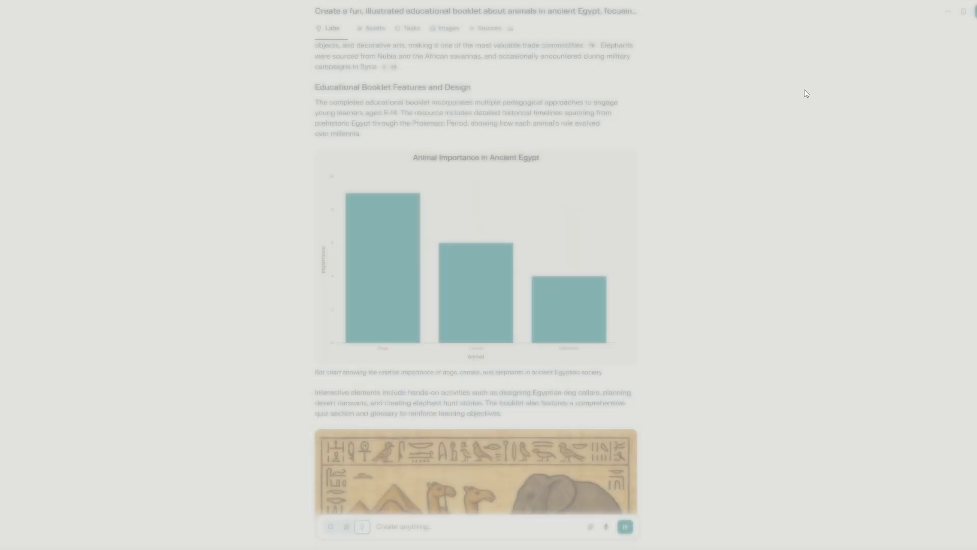
scroll(590, 384, "down", 5)
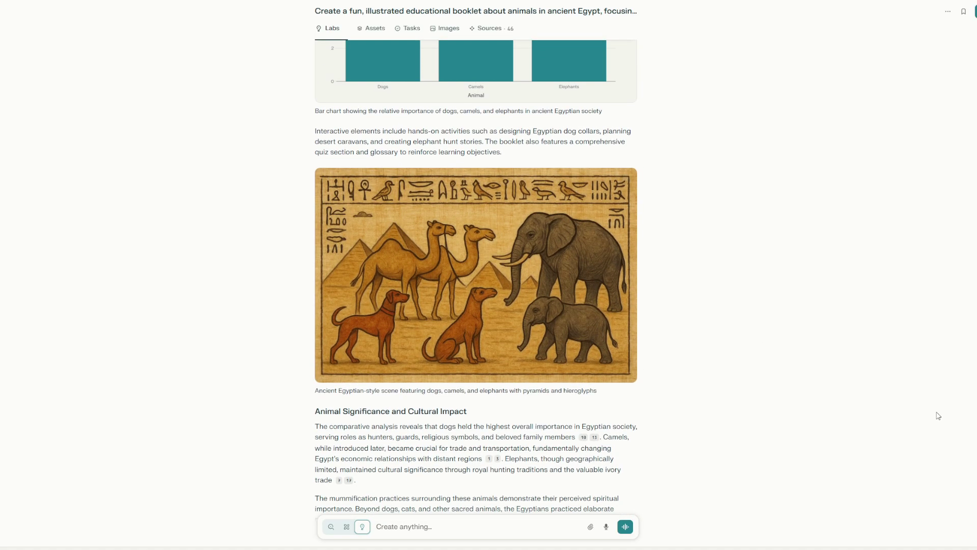
View the dogs, camels and elephants illustration full-size, then return to the booklet's title at the top
left_click(491, 241)
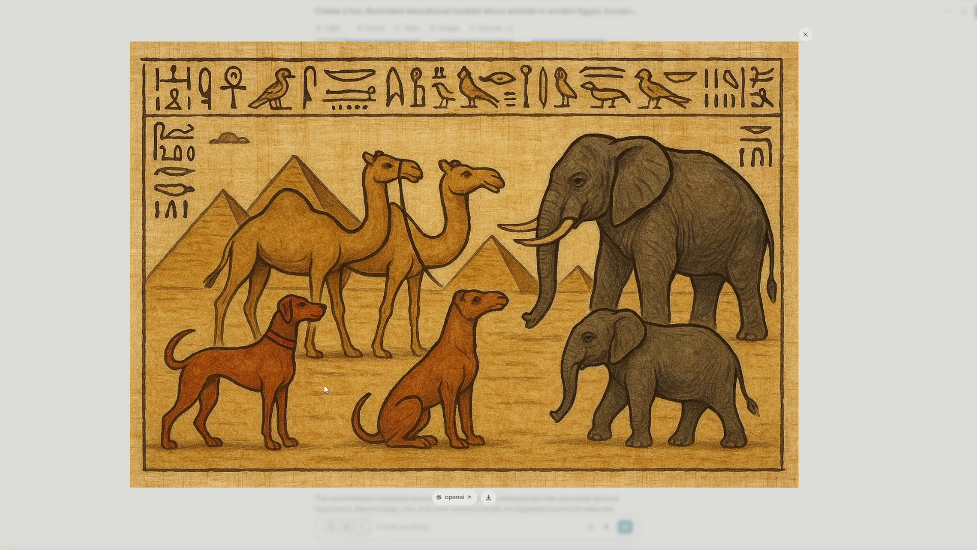
left_click(844, 249)
scroll(819, 275, "down", 3)
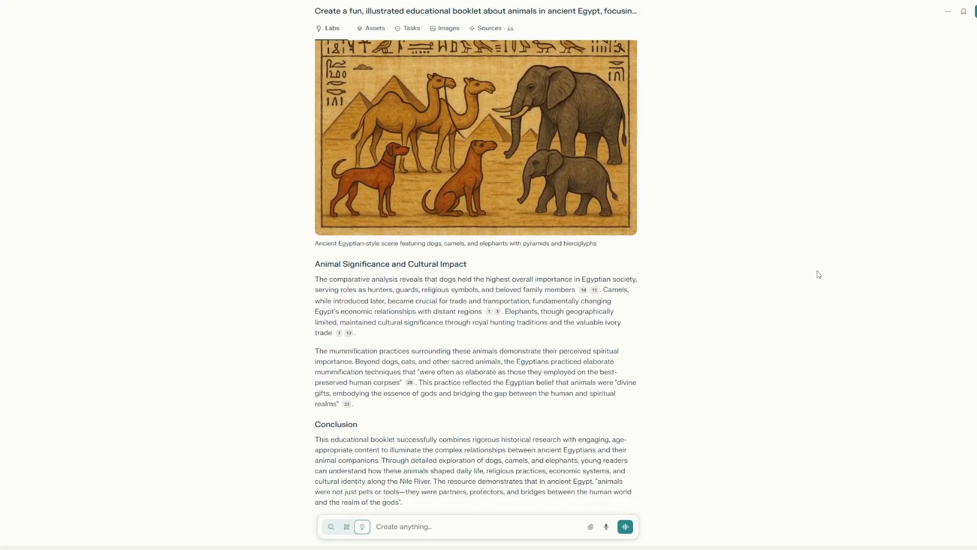
scroll(818, 275, "down", 3)
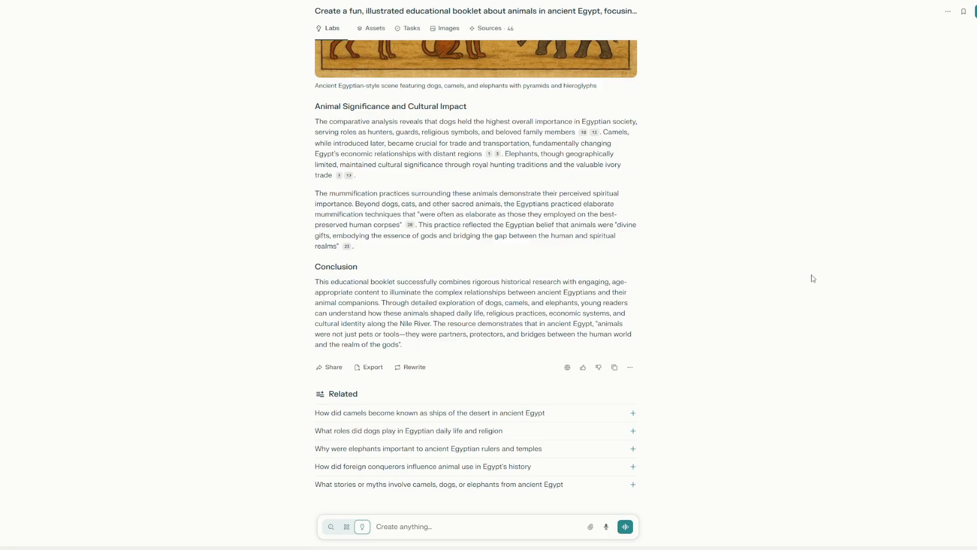
scroll(813, 278, "up", 20)
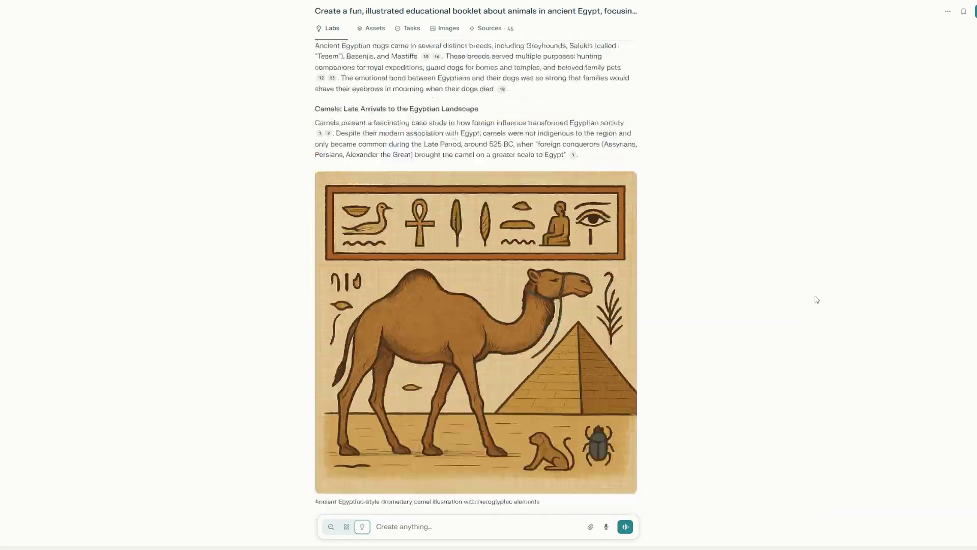
scroll(817, 300, "up", 15)
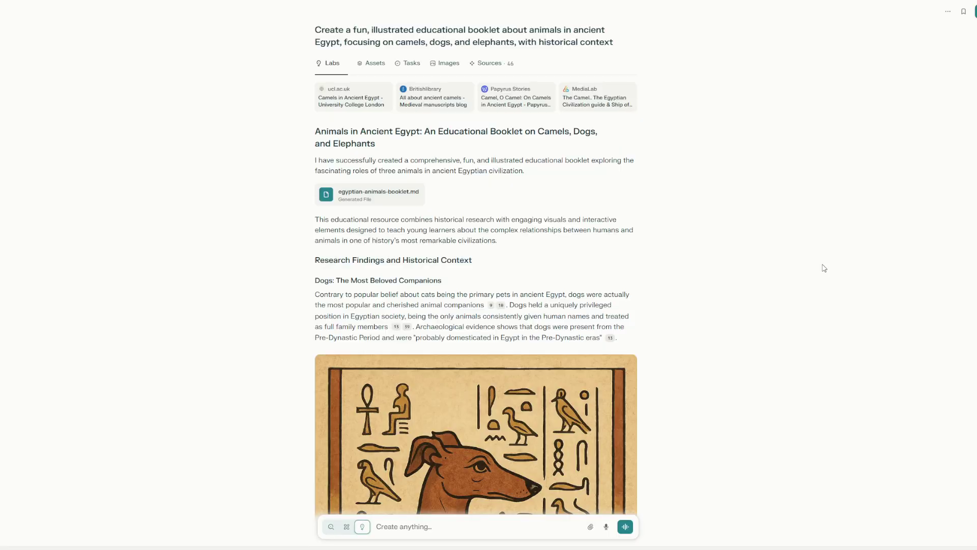
Preview egyptian-animals-booklet.md in the side panel and load its full 14 KB contents
left_click(362, 195)
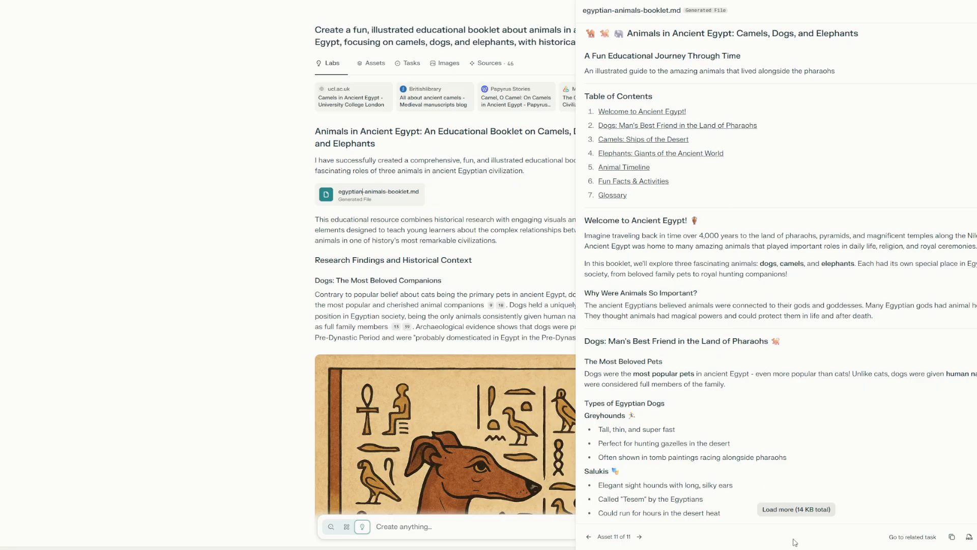
left_click(800, 511)
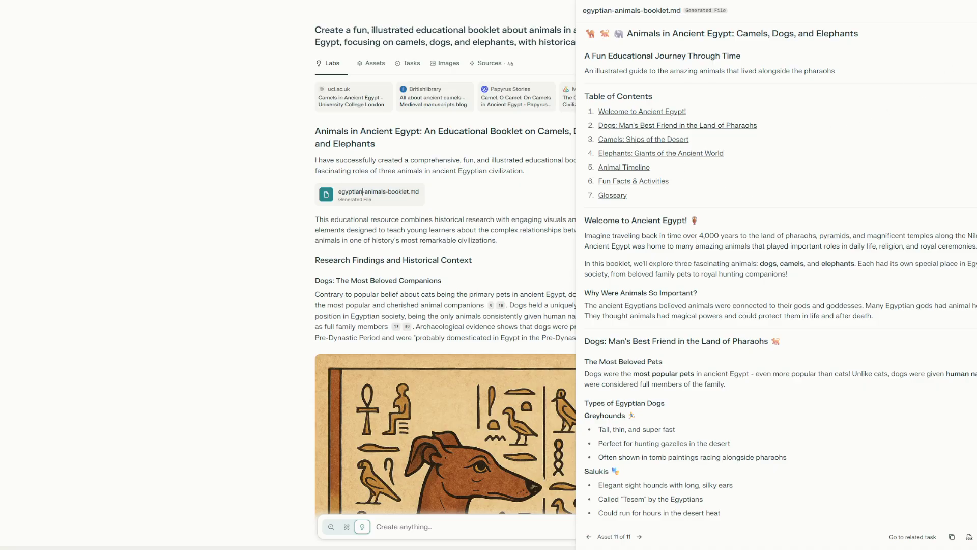
scroll(780, 271, "down", 4)
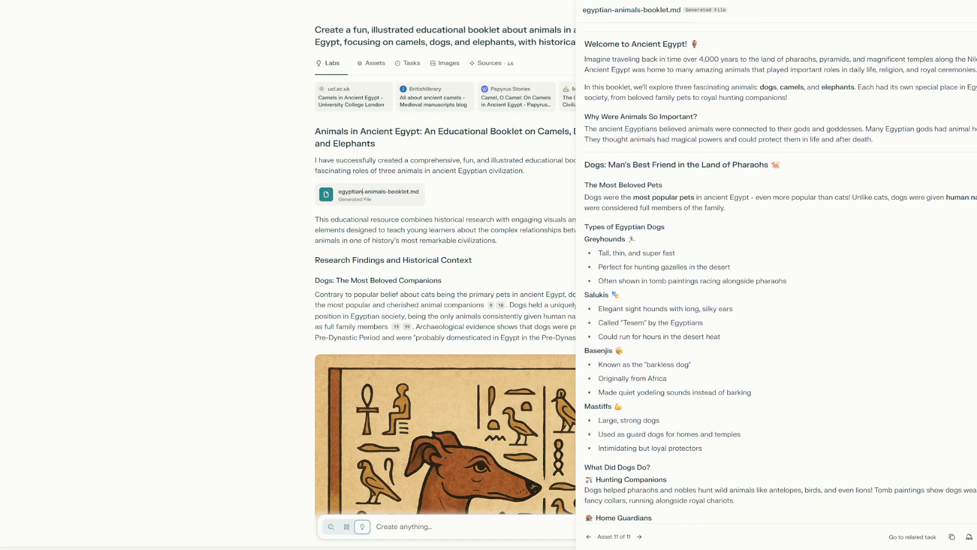
scroll(780, 273, "up", 1)
Read through the booklet file down to the How Camels Changed Egypt and Cool Camel Facts sections
scroll(780, 273, "down", 10)
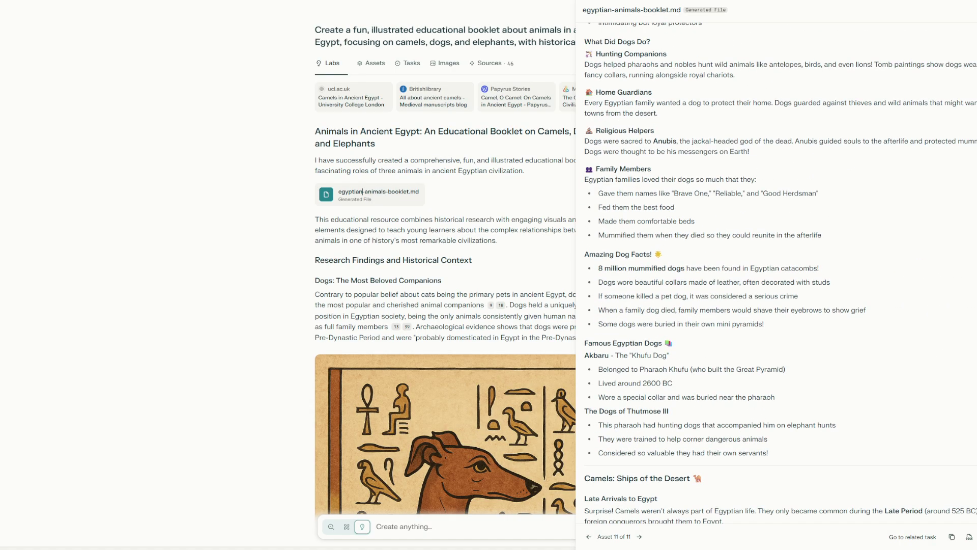
scroll(780, 273, "down", 12)
scroll(780, 273, "down", 12)
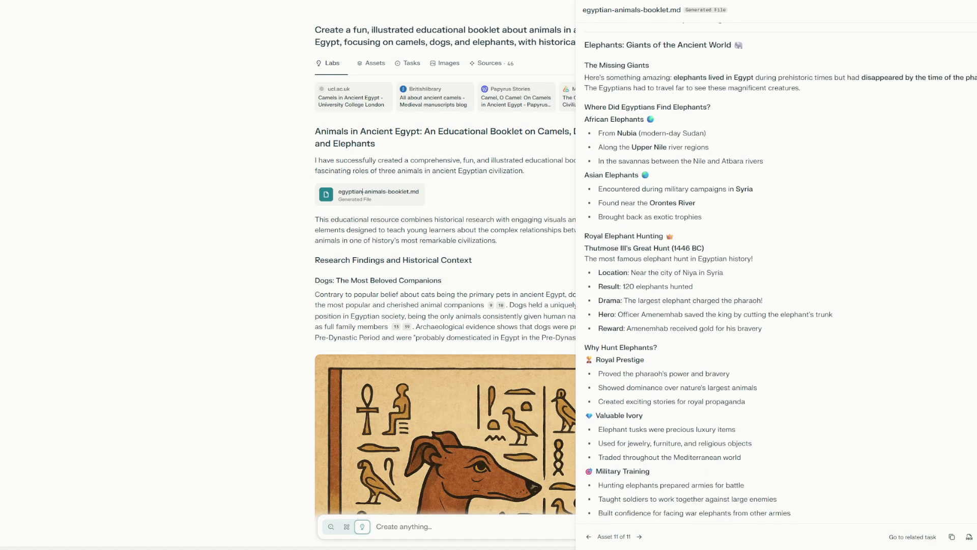
scroll(780, 274, "down", 11)
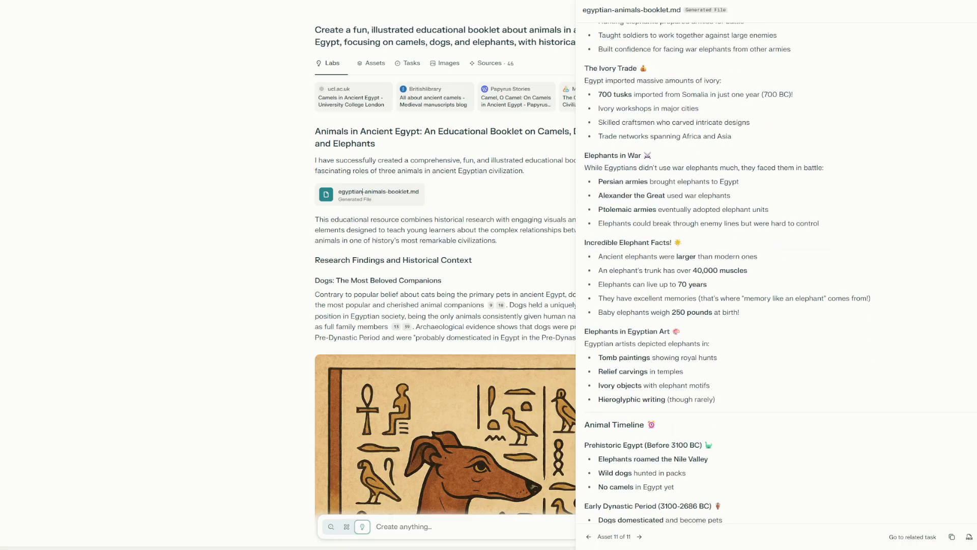
scroll(780, 273, "down", 12)
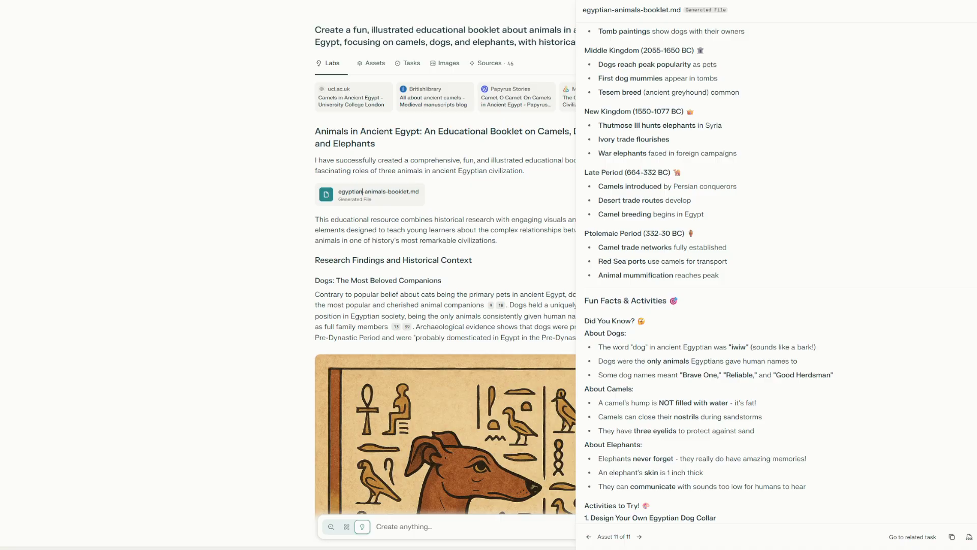
scroll(780, 274, "down", 6)
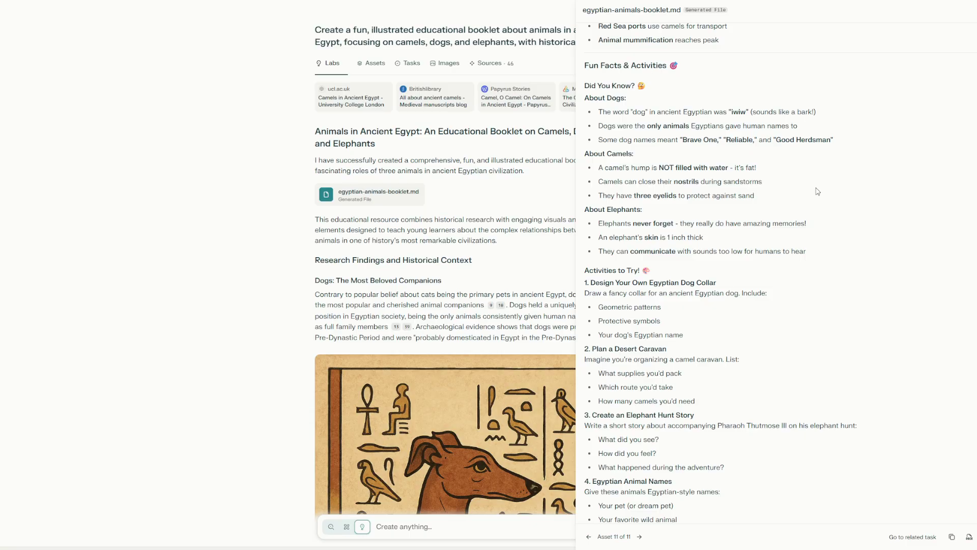
scroll(817, 192, "down", 10)
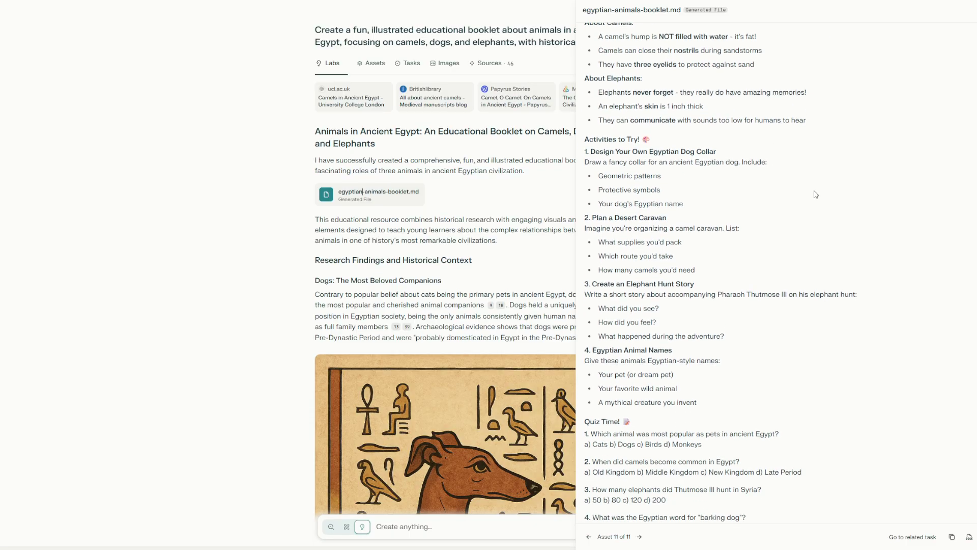
scroll(804, 209, "up", 8)
scroll(807, 231, "up", 15)
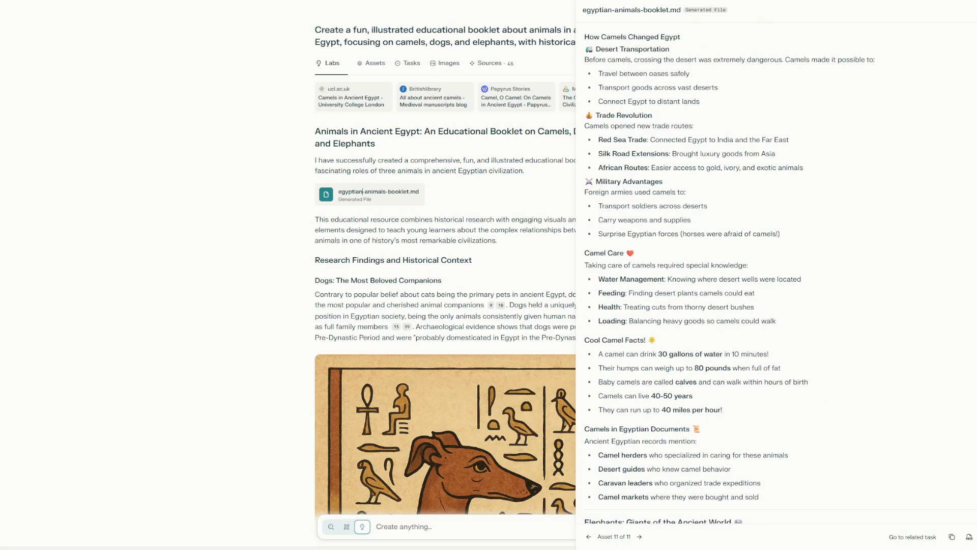
Close the markdown file preview and scroll the response down to the Animal Importance in Ancient Egypt chart
key("Escape")
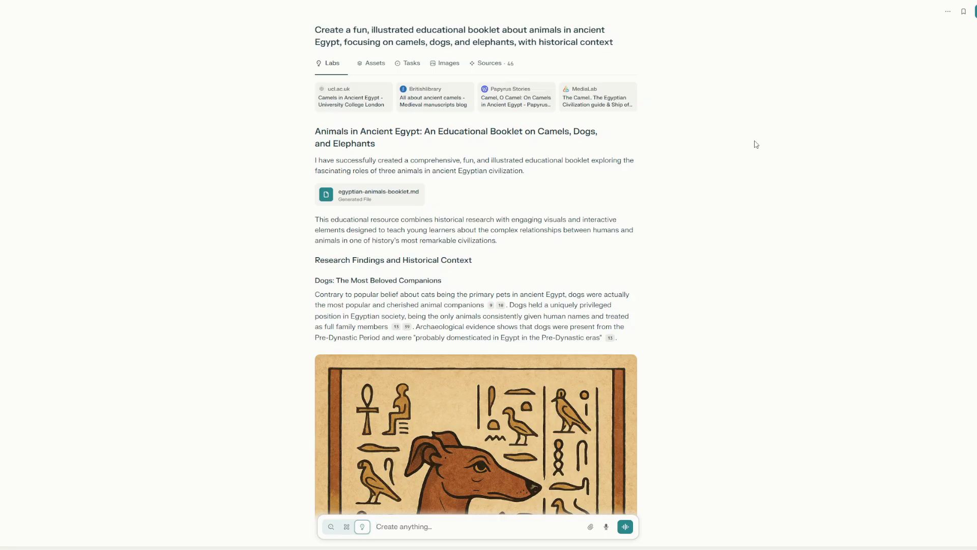
mouse_move(519, 34)
scroll(650, 166, "down", 12)
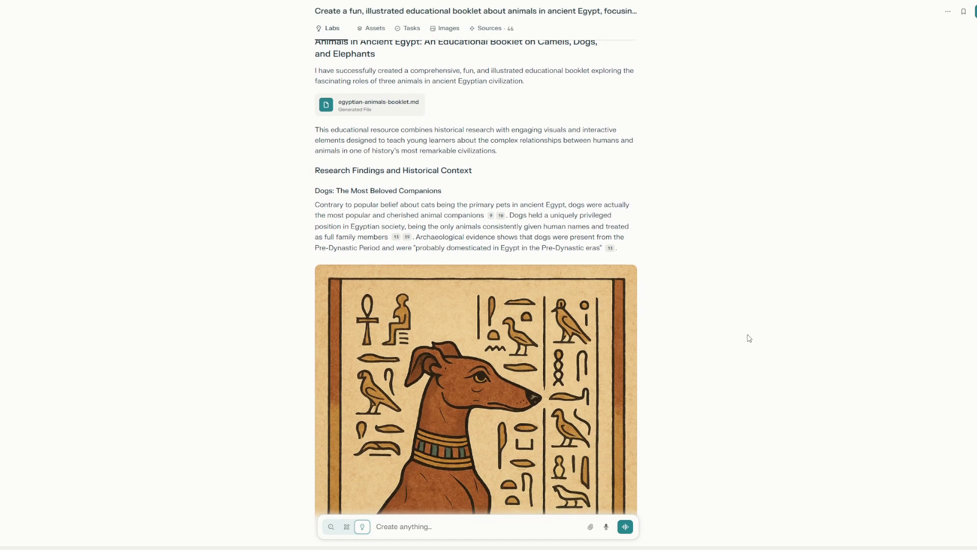
scroll(747, 338, "down", 5)
scroll(747, 337, "up", 13)
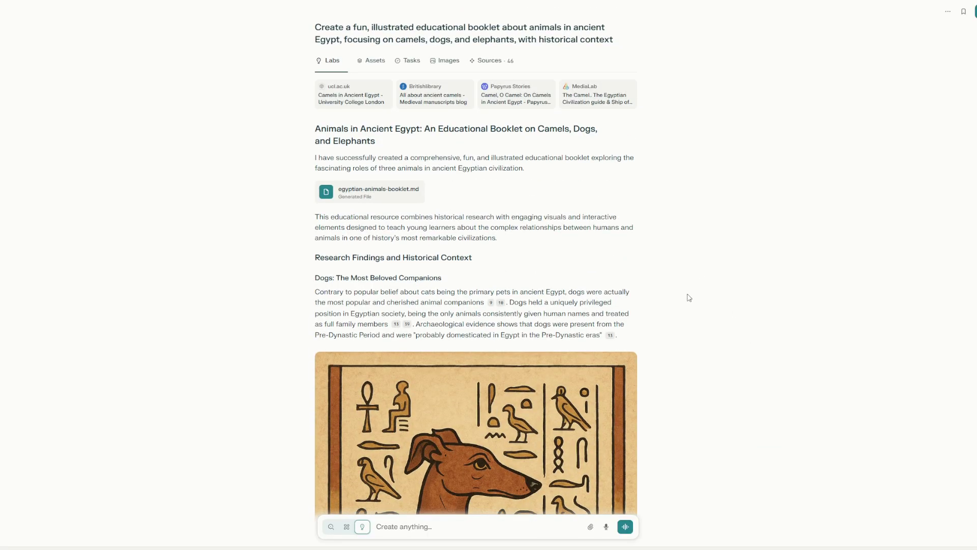
scroll(690, 297, "down", 15)
scroll(689, 301, "down", 15)
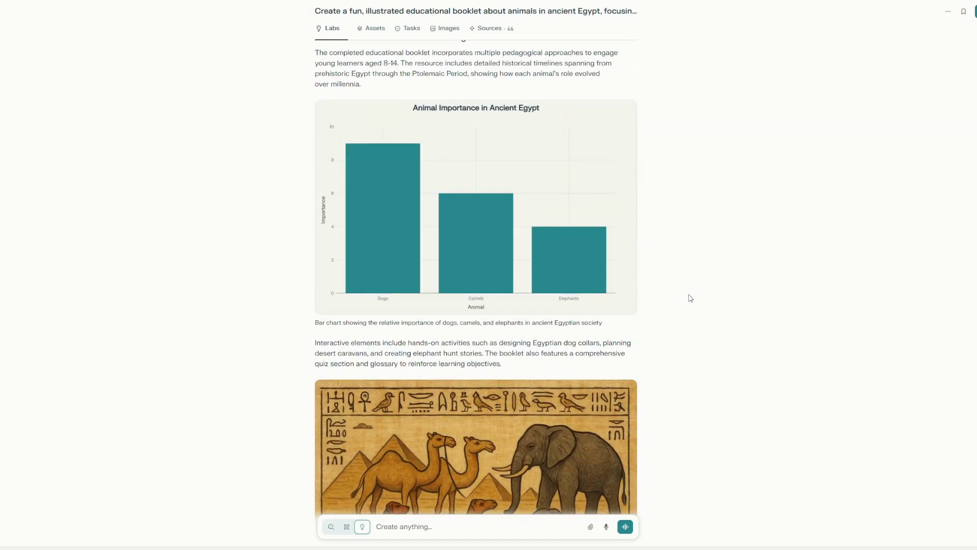